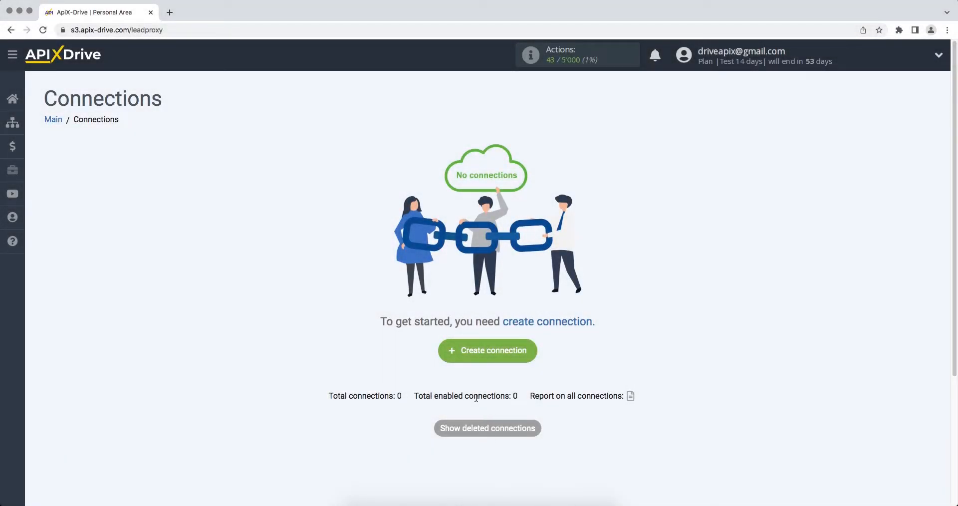
# - Create a new connection with Salesforce CRM as the data source system
pyautogui.click(472, 351)
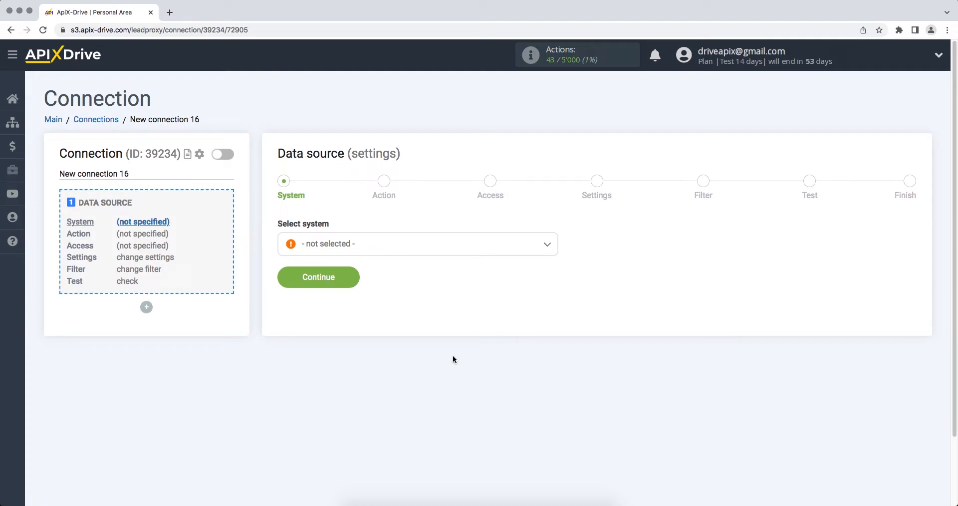
pyautogui.click(420, 243)
pyautogui.moveTo(551, 261); pyautogui.dragTo(562, 376)
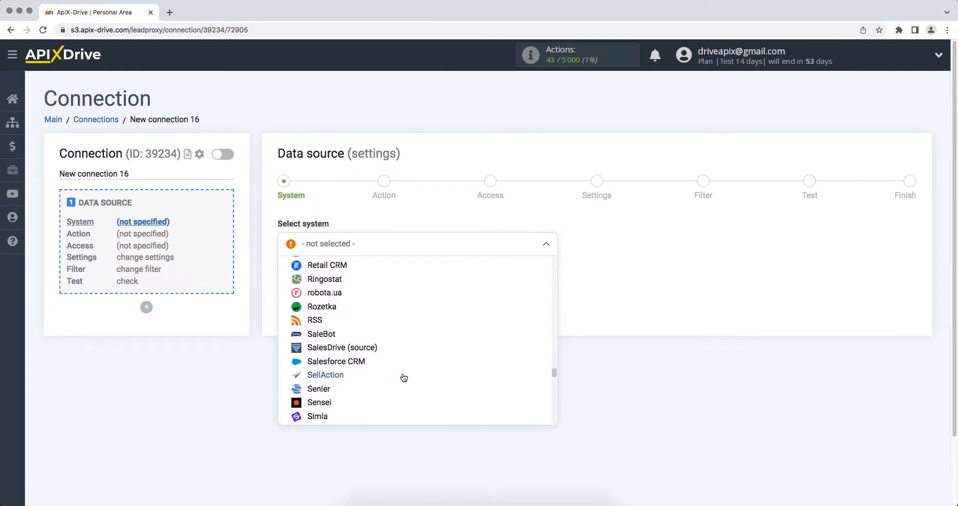
pyautogui.click(348, 367)
pyautogui.click(290, 287)
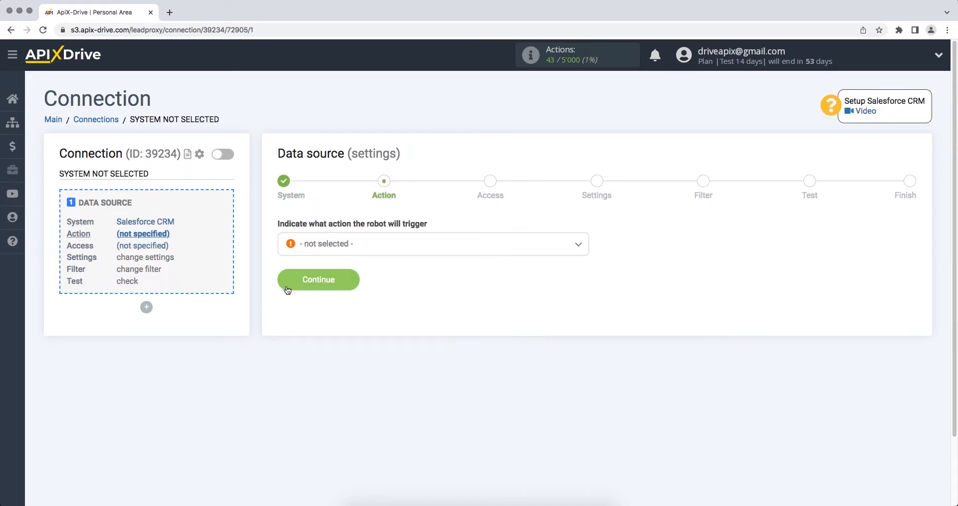
# - Set the source action to Get LEADS (new) and continue to account access
pyautogui.click(344, 245)
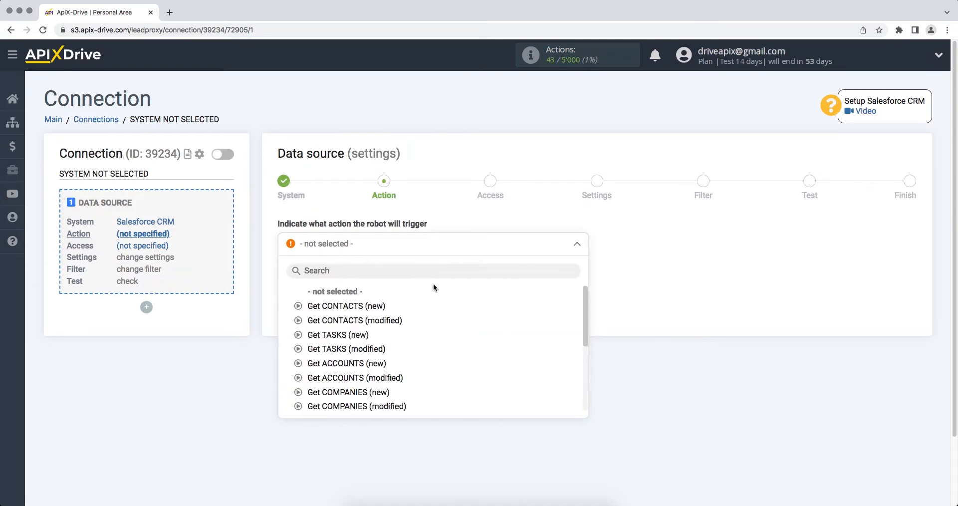
pyautogui.moveTo(585, 294); pyautogui.dragTo(564, 353)
pyautogui.click(374, 353)
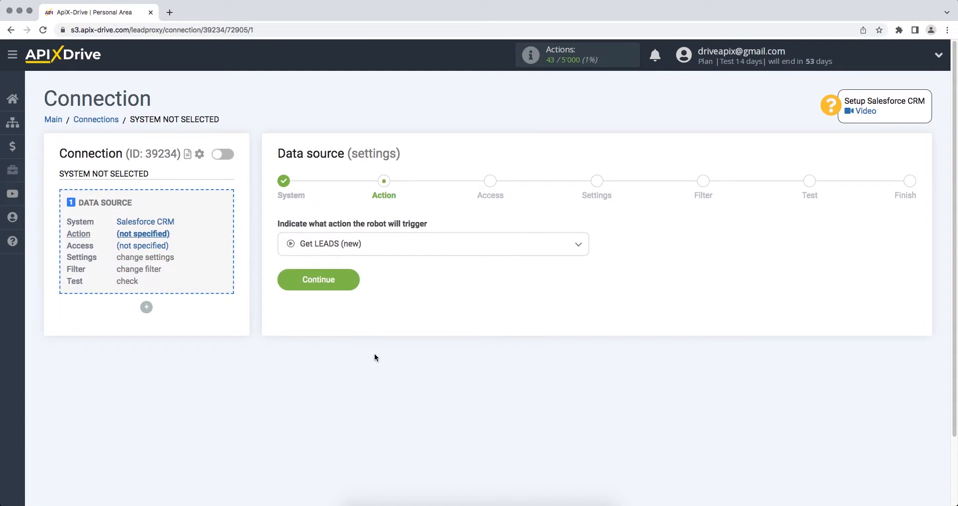
pyautogui.click(304, 289)
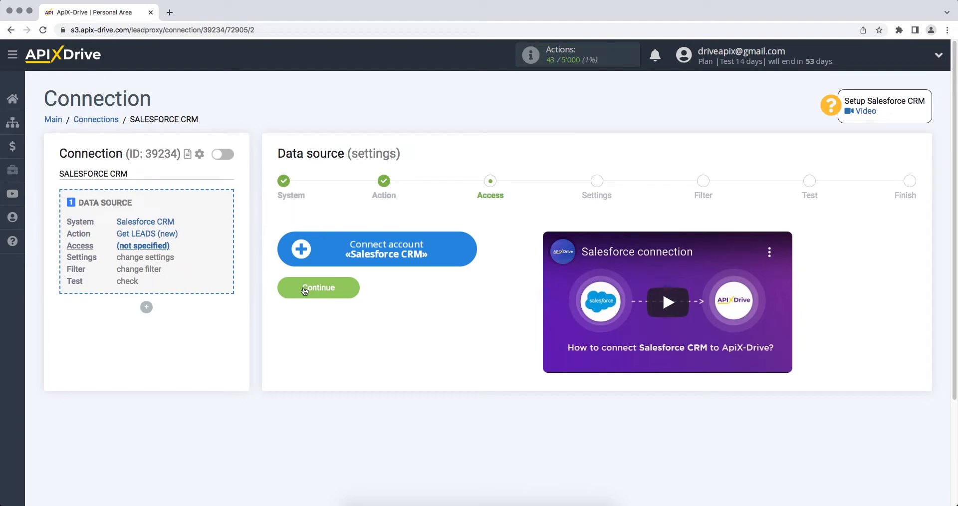
# - Start connecting a Salesforce account and log in with its username and password
pyautogui.click(301, 255)
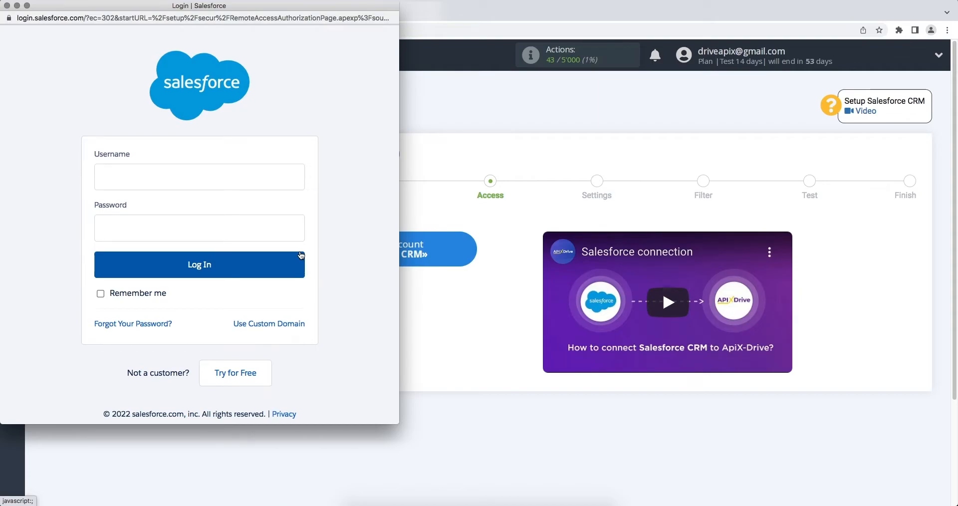
pyautogui.click(251, 180)
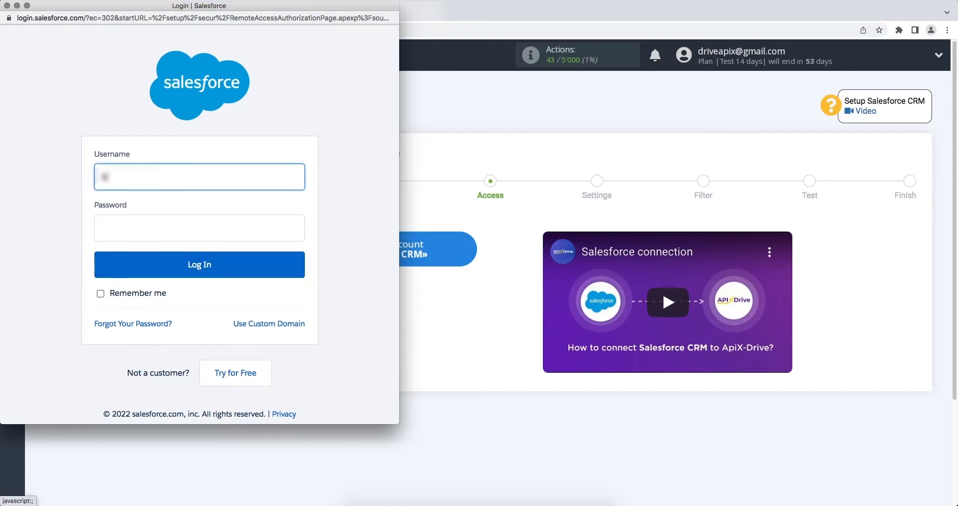
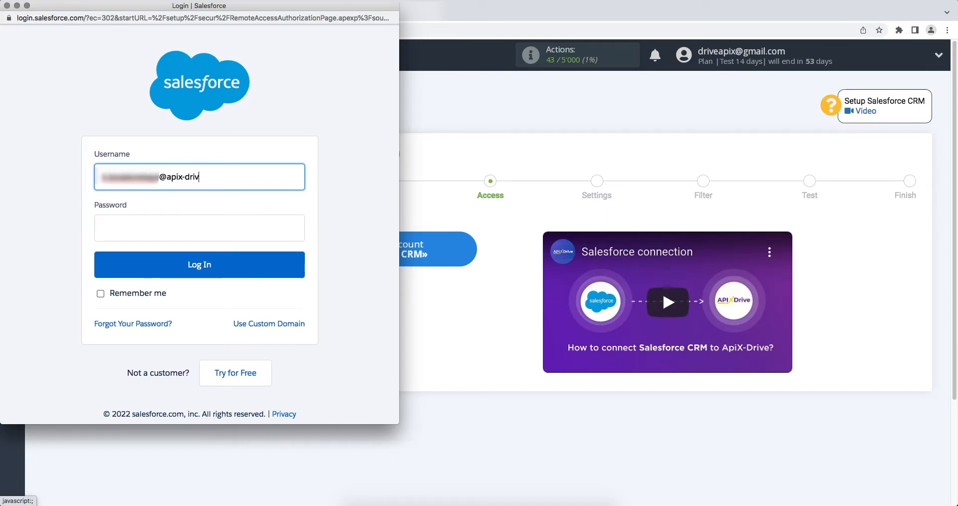
pyautogui.click(248, 222)
pyautogui.write('•••••')
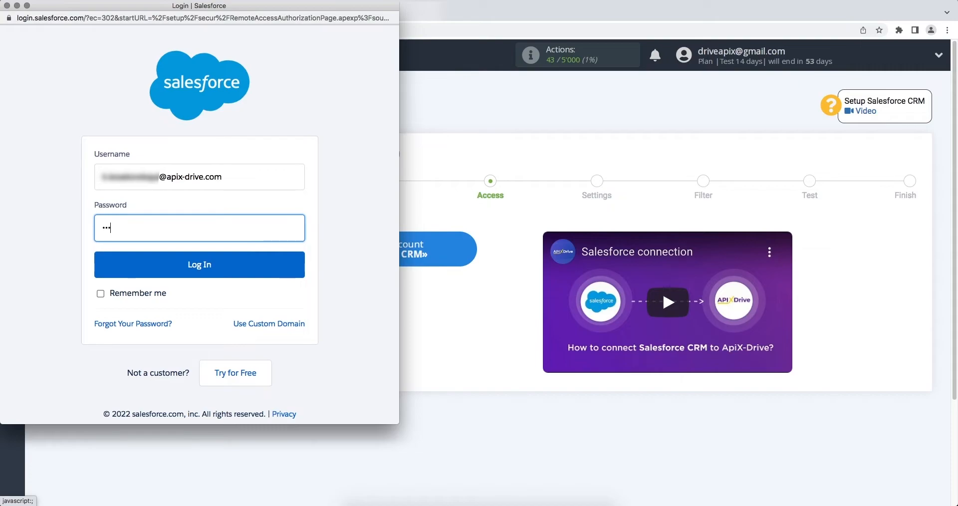
pyautogui.write('•••••••')
pyautogui.click(246, 269)
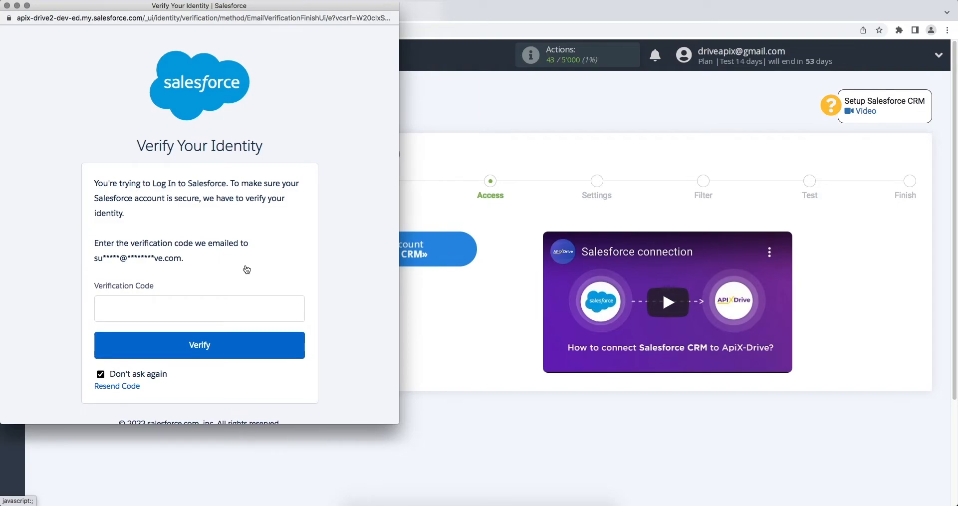
# - Enter the emailed verification code and verify the Salesforce identity
pyautogui.click(214, 308)
pyautogui.click(222, 354)
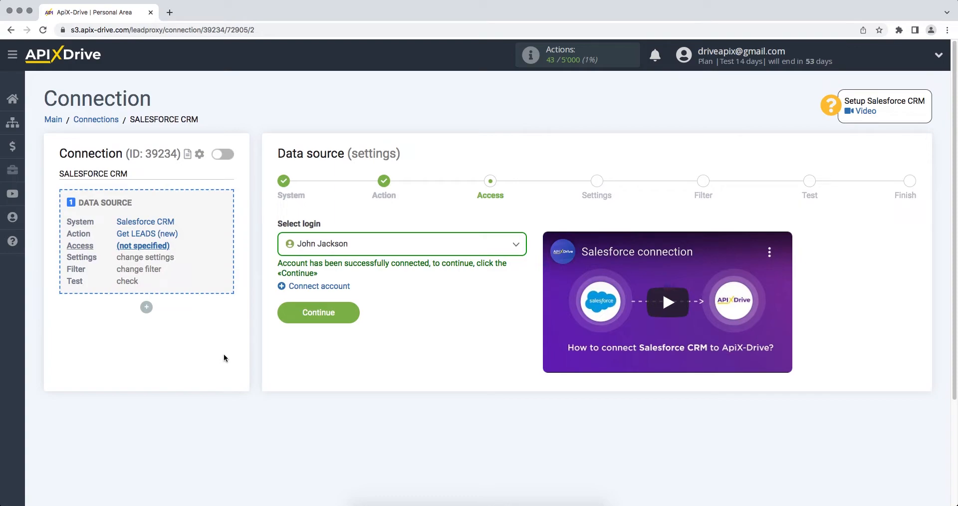
# - Select the connected Salesforce login, skip settings and filter, and finish after test lead data loads
pyautogui.click(321, 244)
pyautogui.click(320, 322)
pyautogui.click(319, 320)
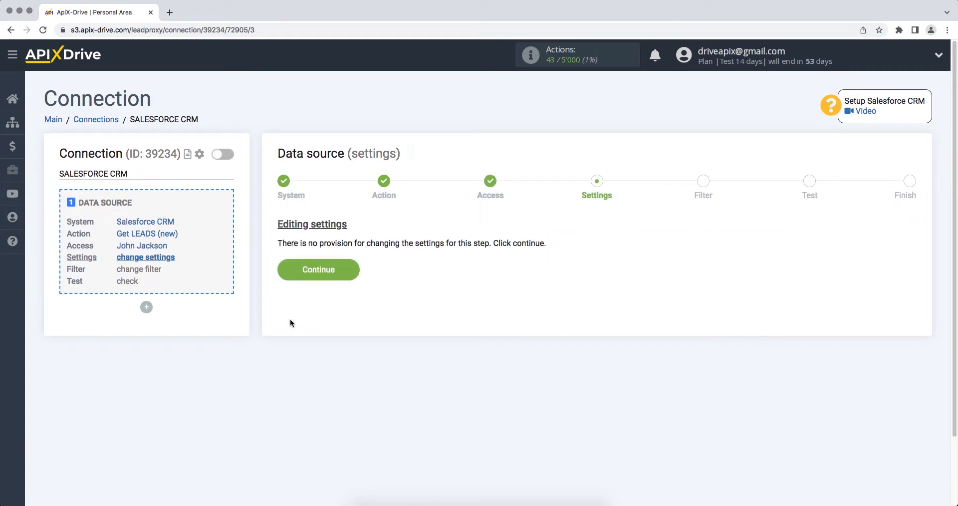
pyautogui.click(289, 276)
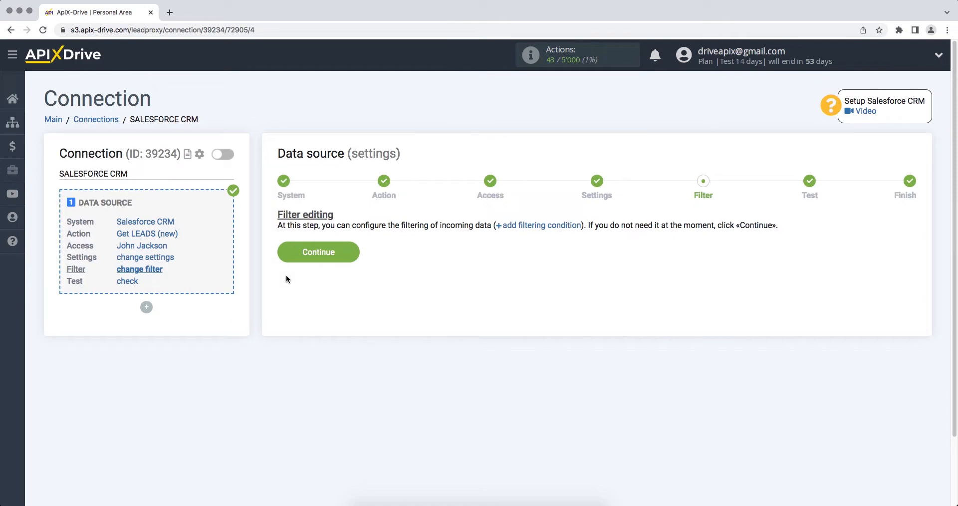
pyautogui.click(287, 255)
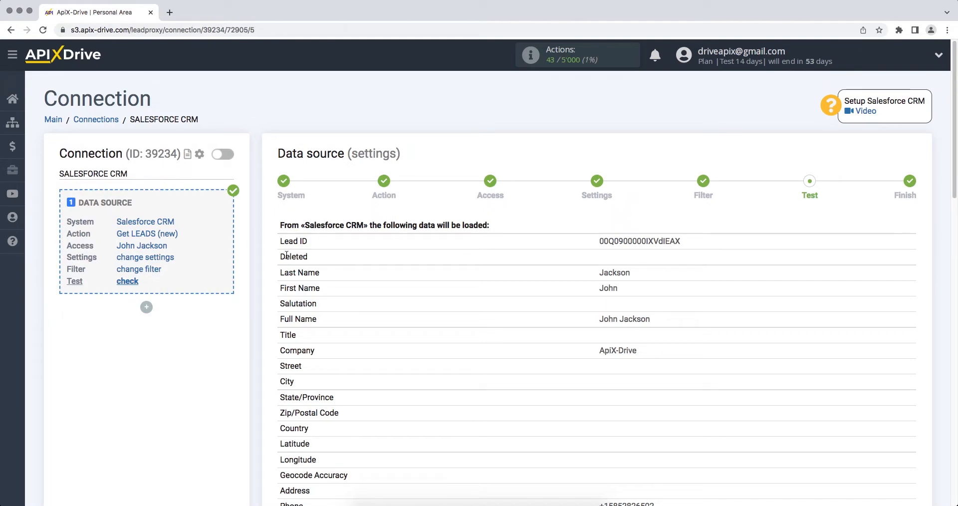
pyautogui.scroll(-15, 286, 255)
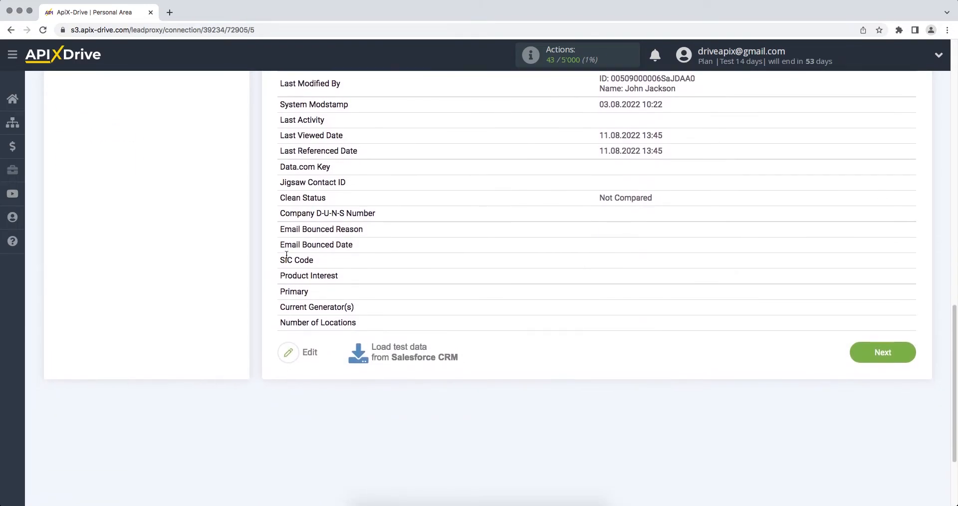
pyautogui.click(871, 355)
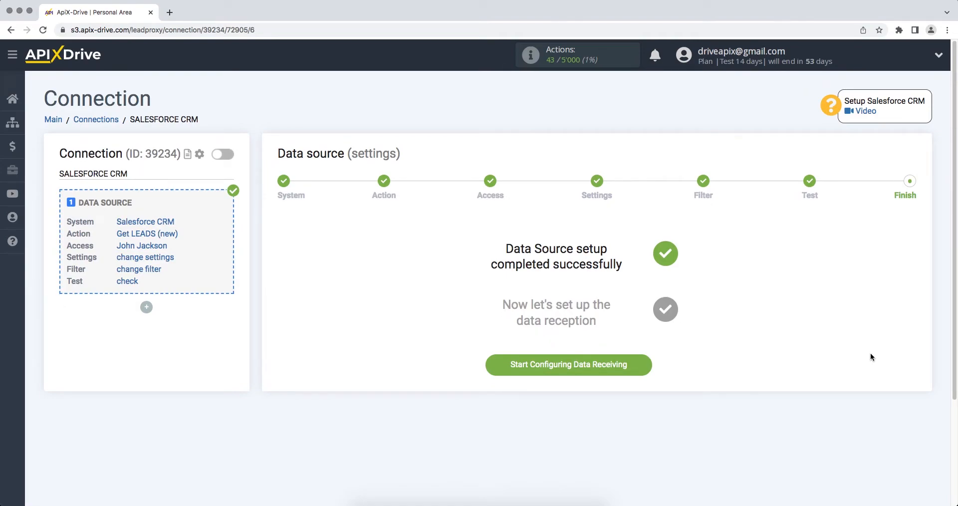
# - Start data receiving setup with Mobile Text Alerts as the destination system
pyautogui.click(602, 359)
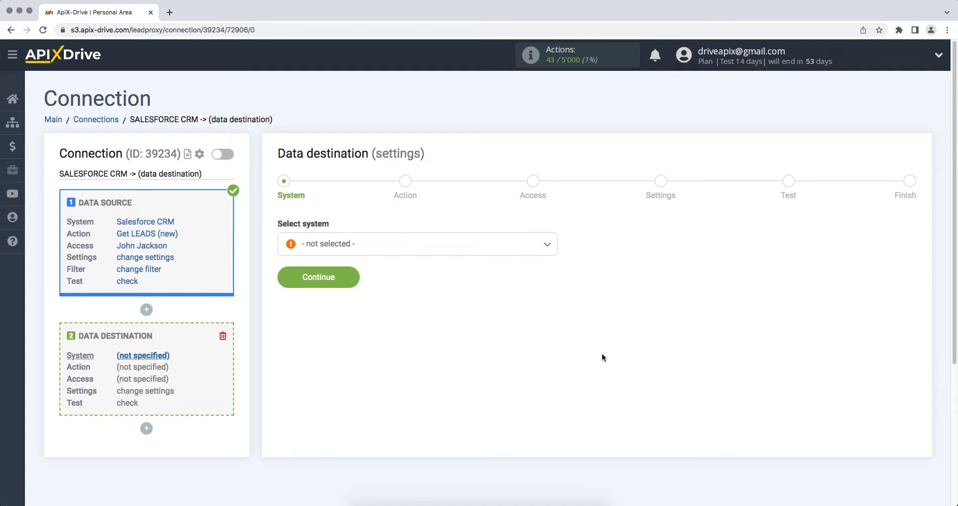
pyautogui.click(544, 245)
pyautogui.scroll(-3, 554, 263)
pyautogui.moveTo(554, 263); pyautogui.dragTo(561, 328)
pyautogui.click(352, 358)
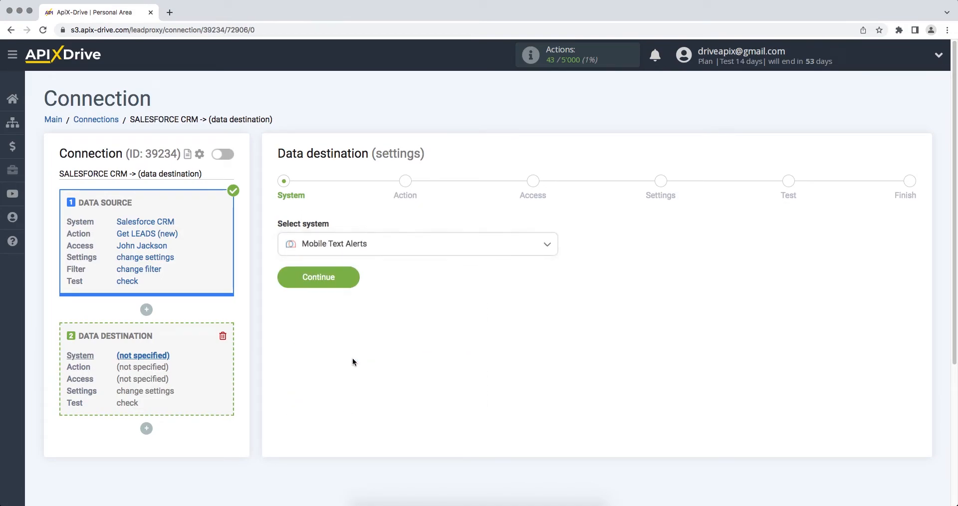
pyautogui.click(289, 283)
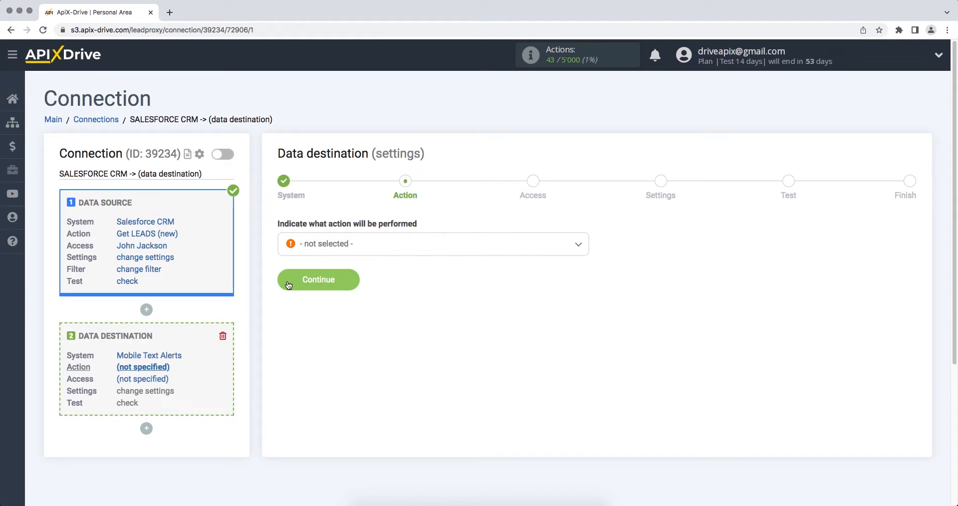
# - Choose Send SMS as the destination action and continue to account access
pyautogui.click(317, 245)
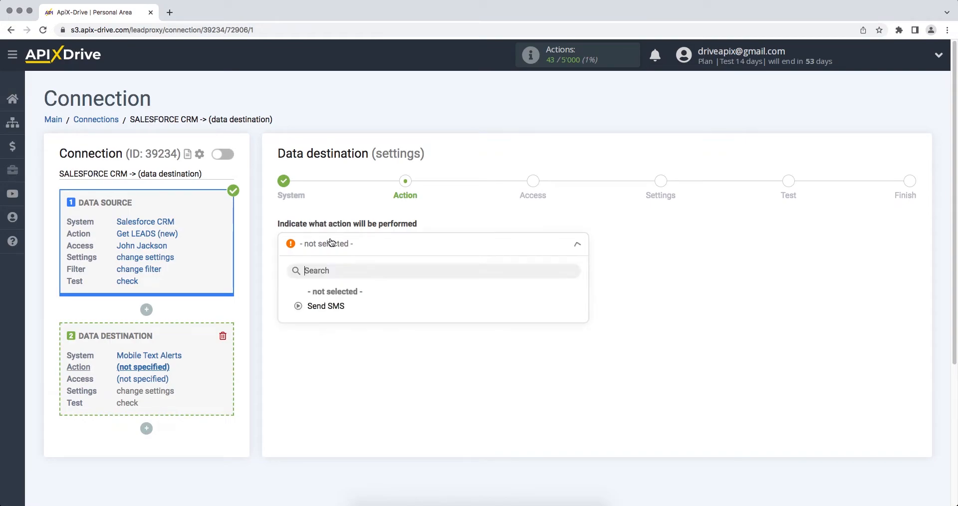
pyautogui.click(323, 305)
pyautogui.click(288, 285)
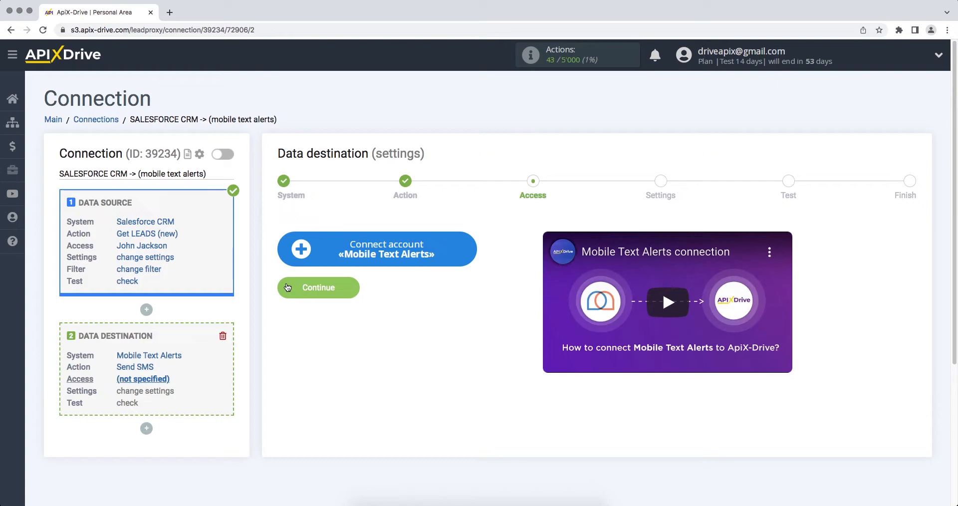
# - Open the Mobile Text Alerts integration setup asking for an API key, then switch to its dashboard
pyautogui.click(299, 256)
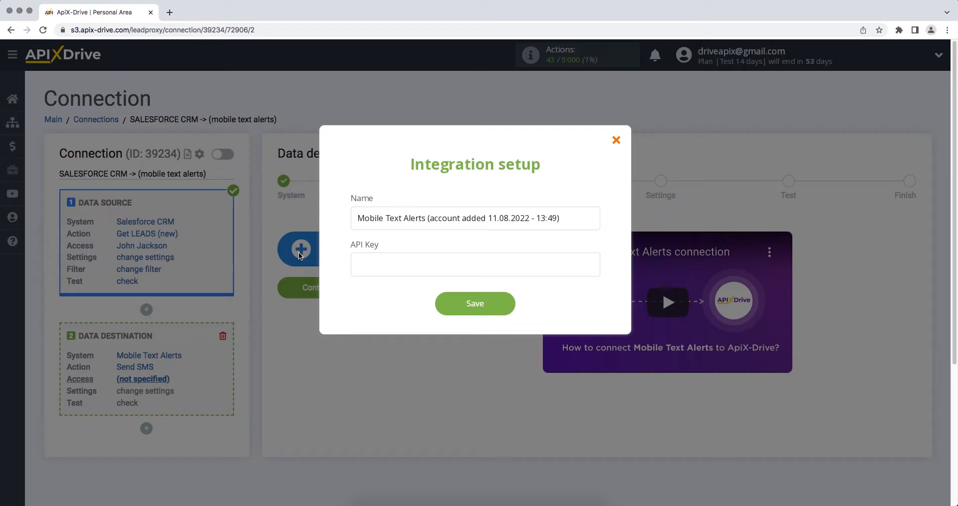
pyautogui.press('super+Tab')
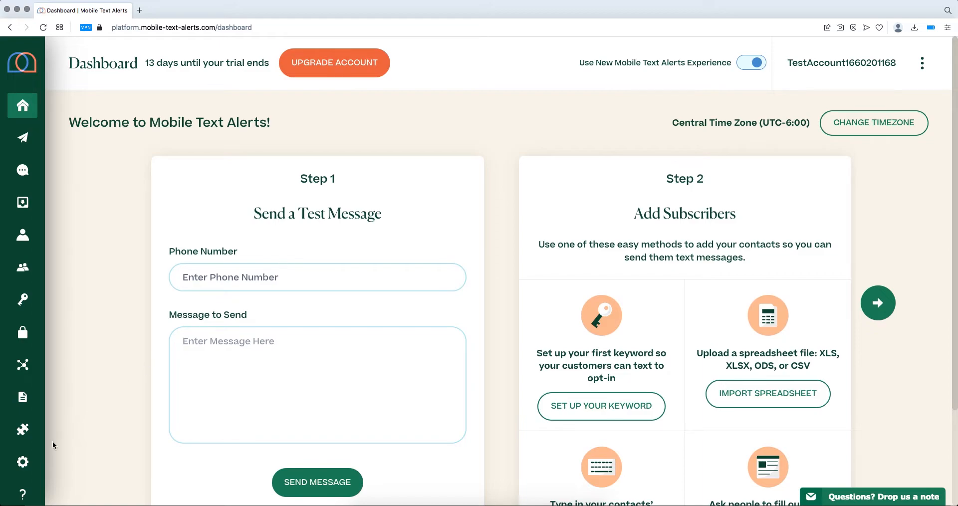
# - Open Mobile Text Alerts Settings, find the Developer section, and copy the API Key value
pyautogui.click(22, 462)
pyautogui.scroll(-15, 194, 436)
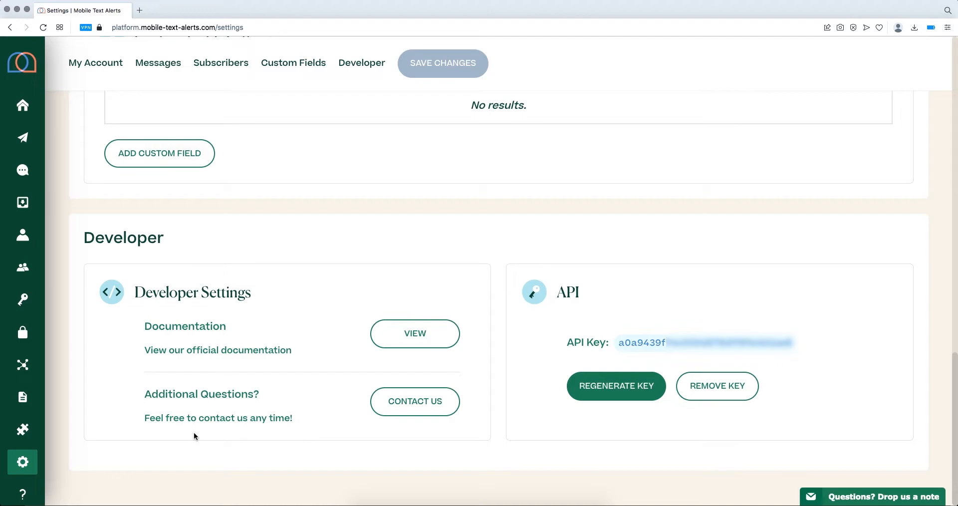
pyautogui.moveTo(619, 342); pyautogui.dragTo(793, 345)
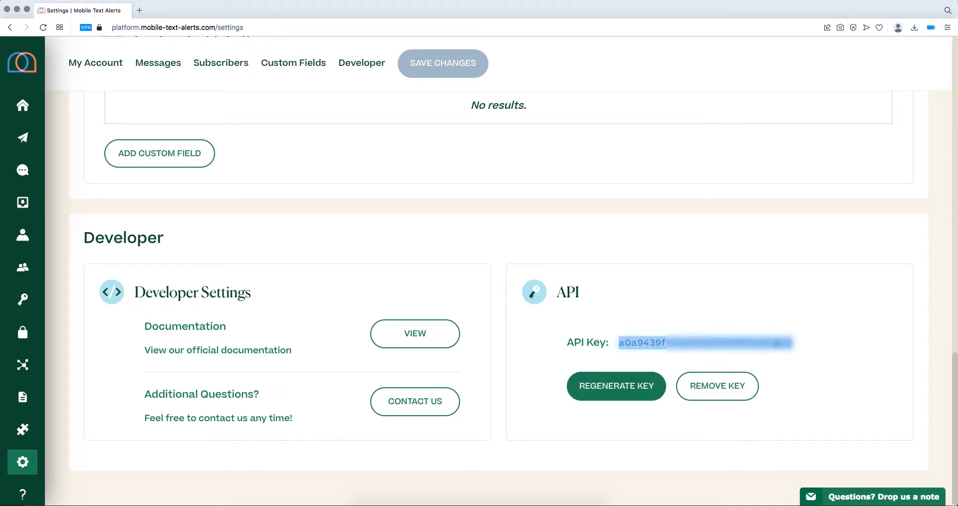
pyautogui.rightClick(774, 340)
pyautogui.click(792, 382)
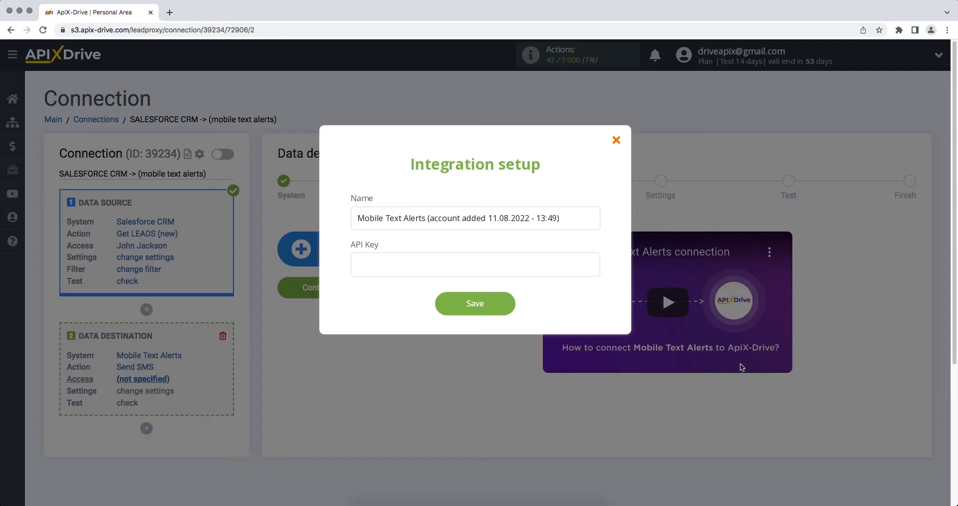
# - Paste the API key, save the Mobile Text Alerts connection, and select it as the login
pyautogui.rightClick(471, 269)
pyautogui.click(490, 331)
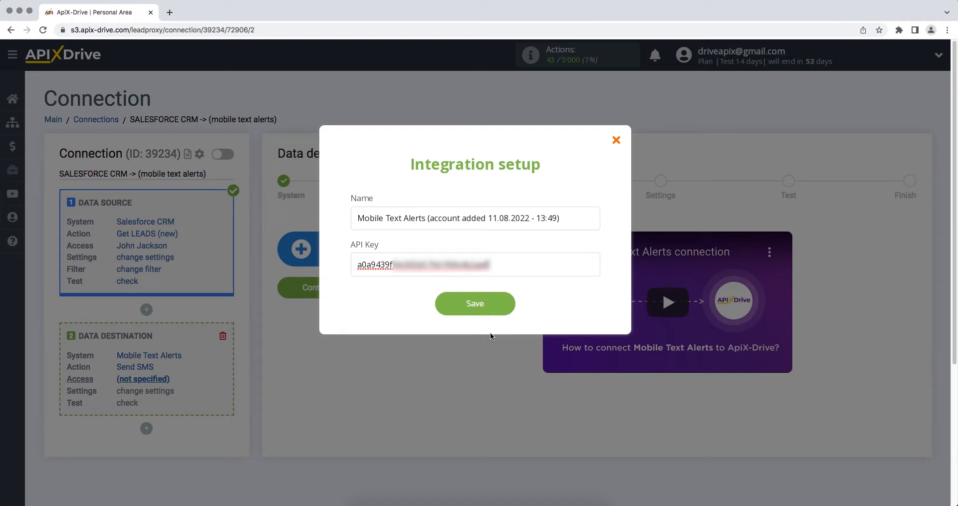
pyautogui.click(456, 307)
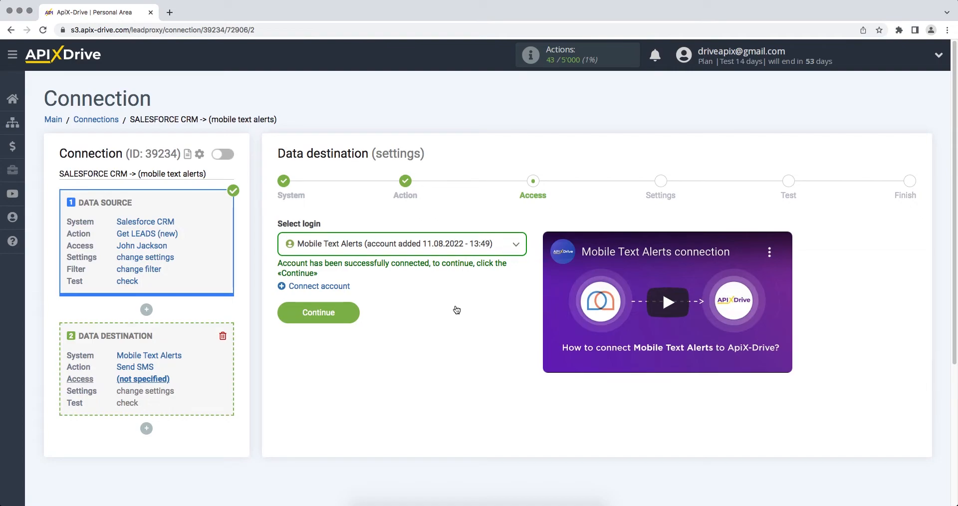
pyautogui.click(449, 244)
pyautogui.click(456, 324)
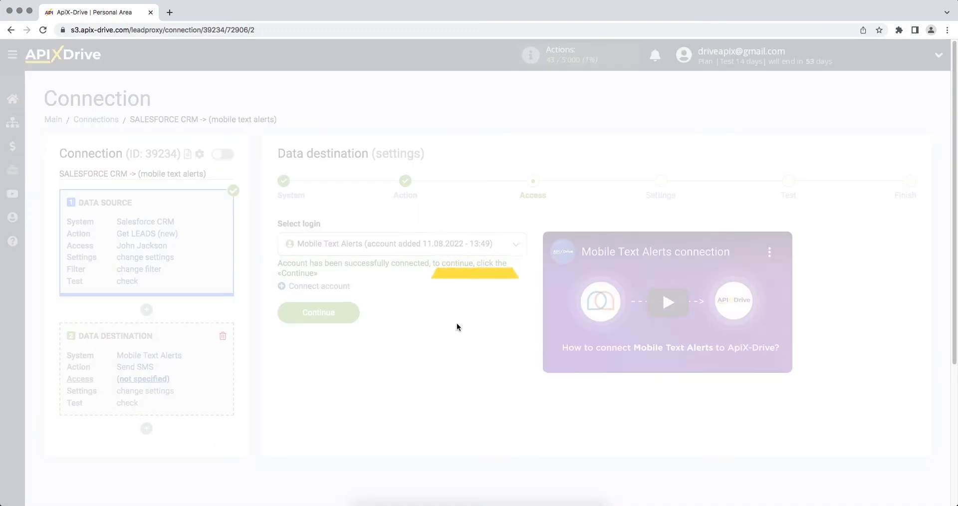
# - Continue to the SMS settings and set Recipient to the Salesforce lead's Phone variable
pyautogui.click(305, 318)
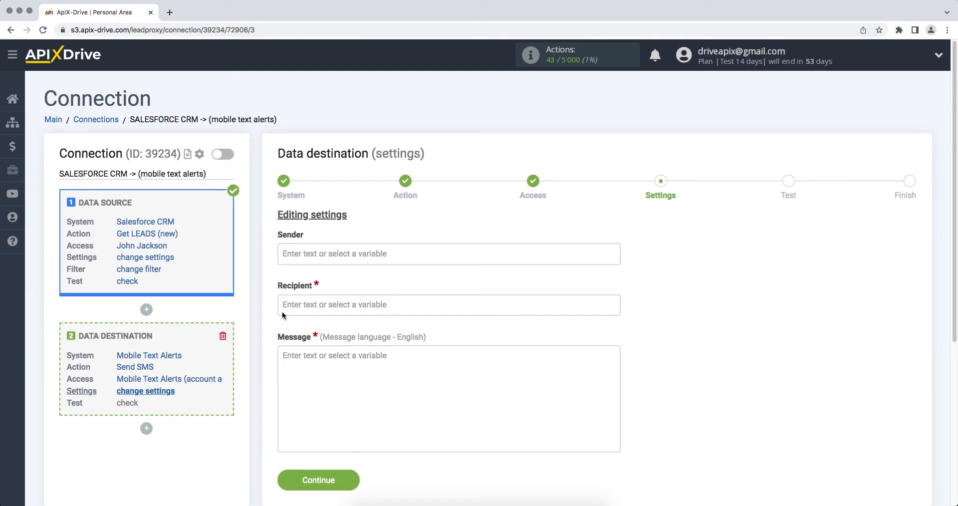
pyautogui.click(299, 307)
pyautogui.scroll(-3, 349, 307)
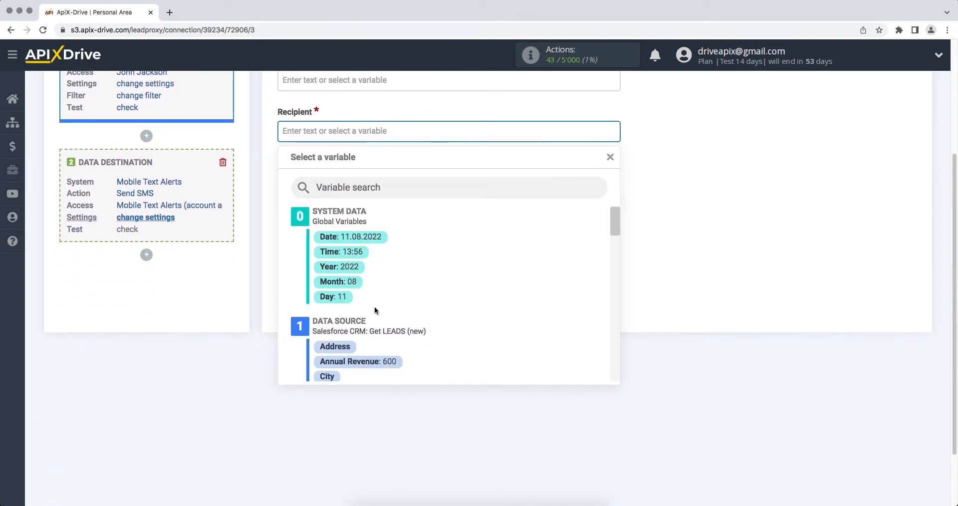
pyautogui.moveTo(614, 219); pyautogui.dragTo(568, 337)
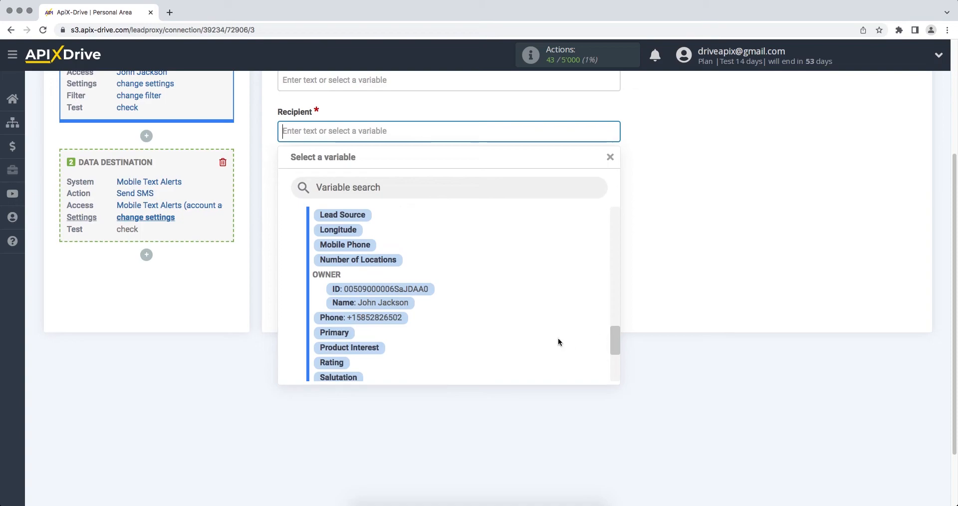
pyautogui.click(393, 320)
pyautogui.click(328, 207)
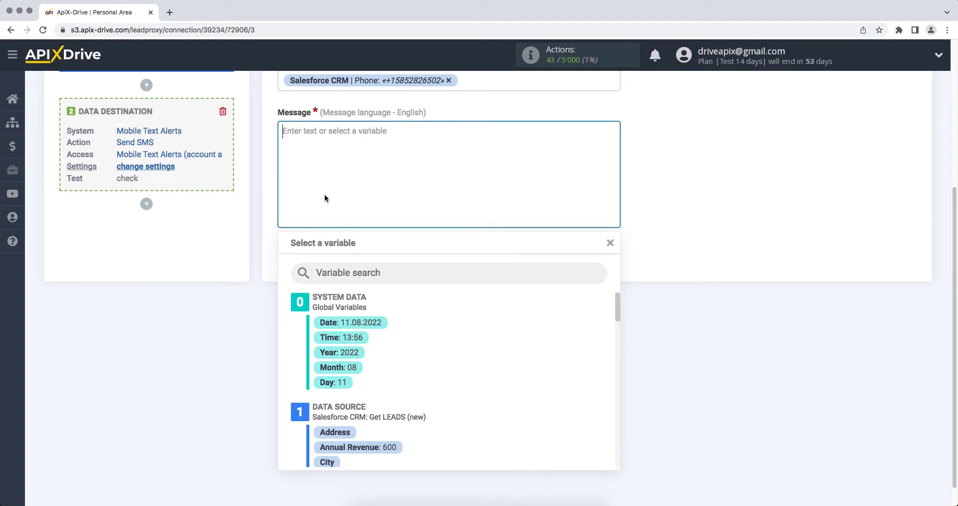
# - Write the message 'Hello, [Full Name] Thank you for your interest, we will contact you soon!'
pyautogui.write('Hello,')
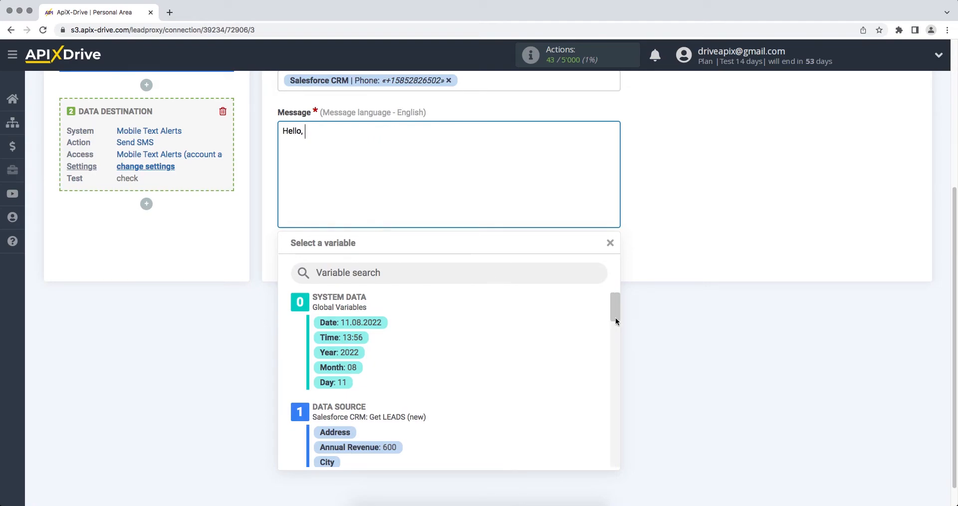
pyautogui.moveTo(616, 315); pyautogui.dragTo(622, 382)
pyautogui.click(407, 339)
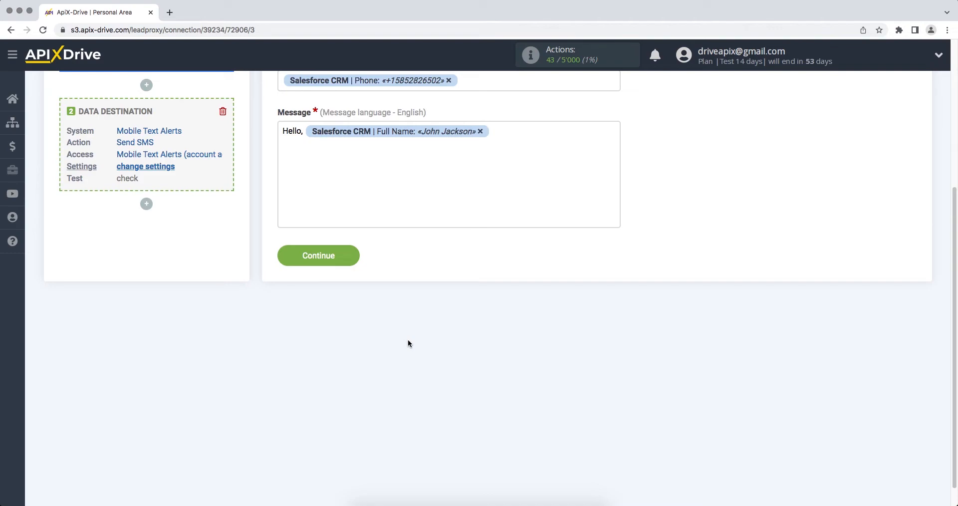
pyautogui.write('Thank you for your interest, we wi')
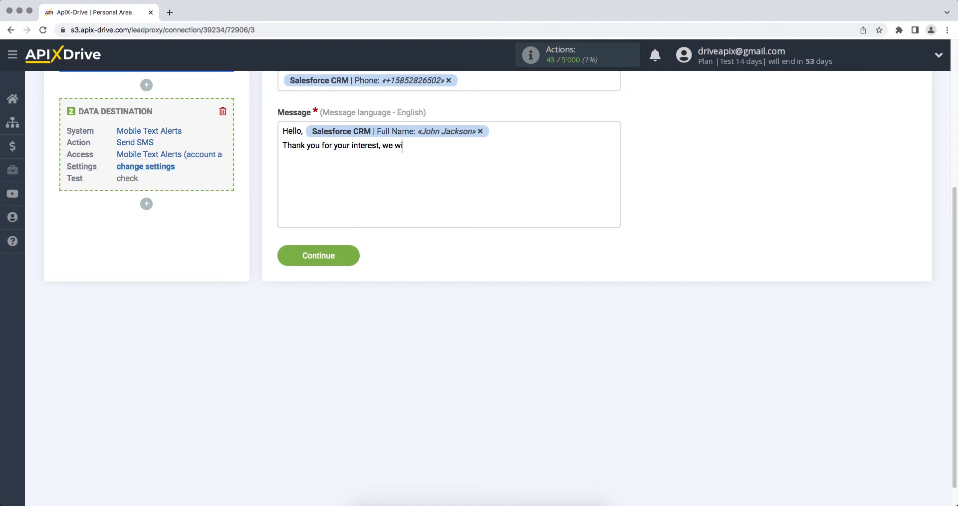
pyautogui.write('ll contact you soon!')
pyautogui.scroll(4, 310, 164)
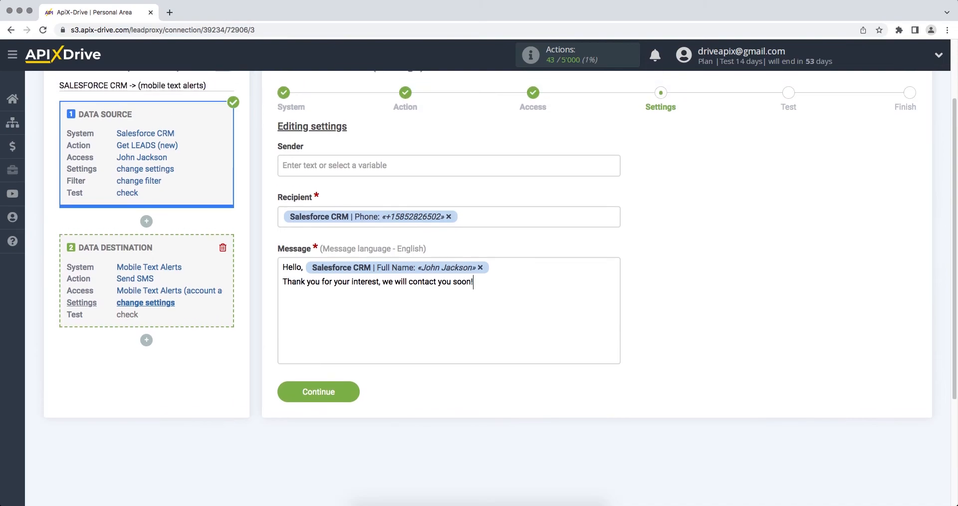
pyautogui.click(309, 160)
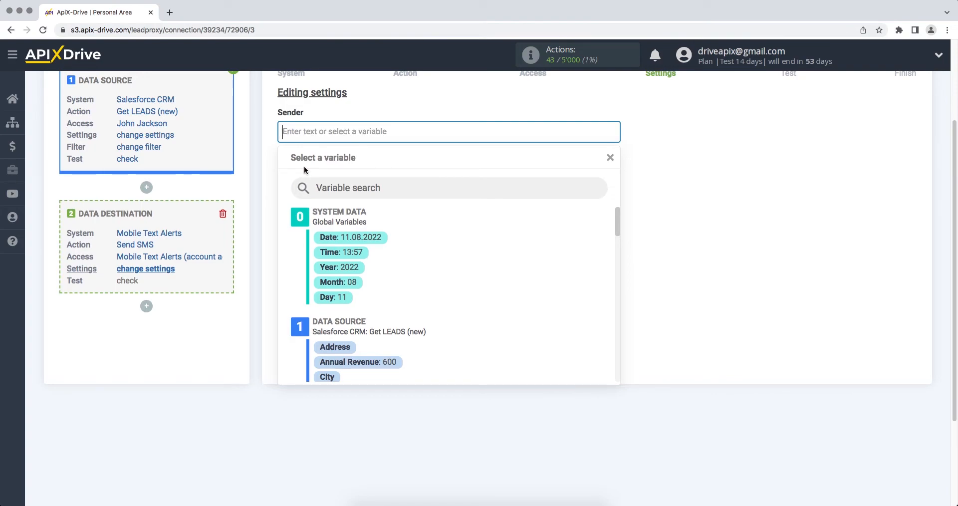
# - Set the sender to 'Administrator' and continue to the SMS test preview
pyautogui.write('Administr')
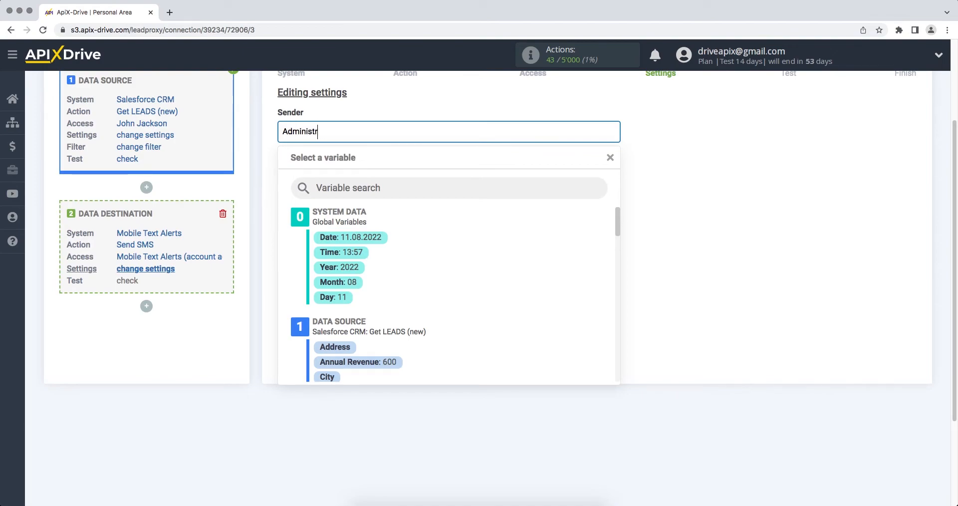
pyautogui.write('ator')
pyautogui.click(679, 237)
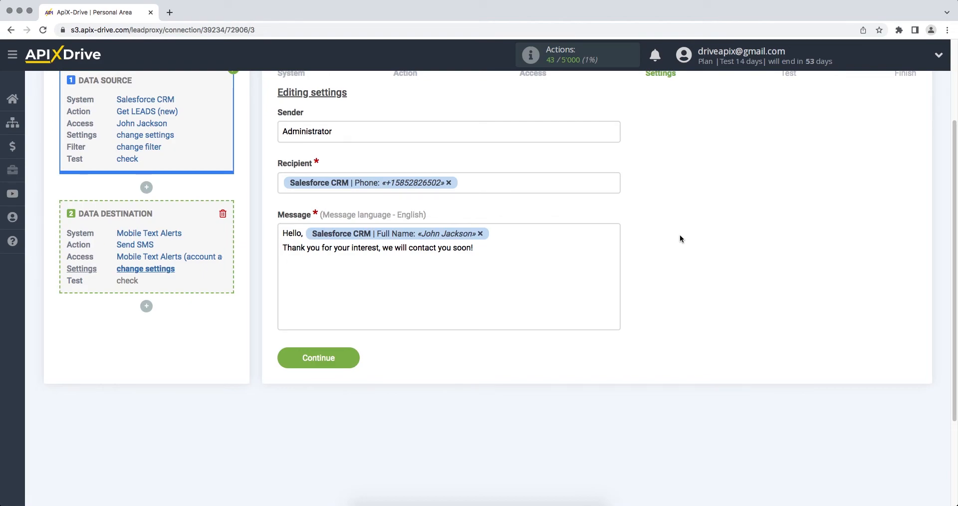
pyautogui.click(323, 361)
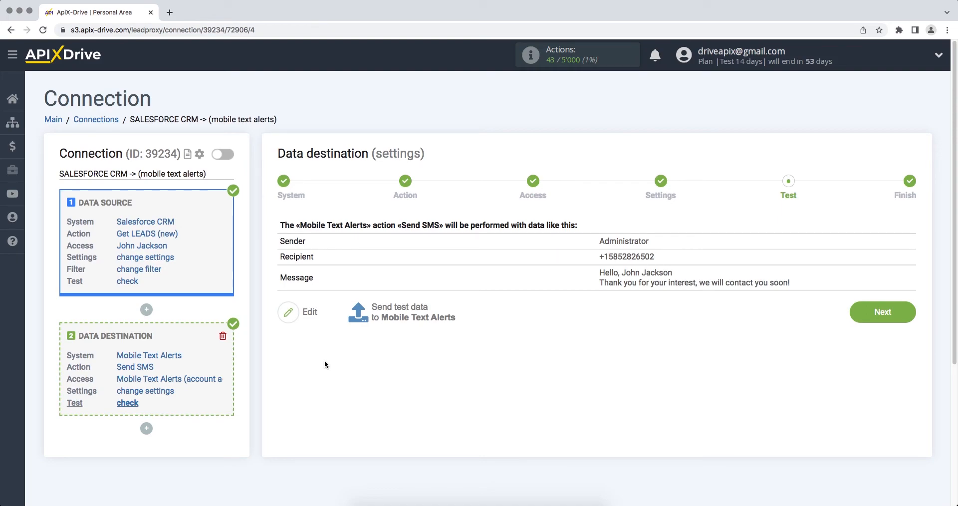
# - Send a test SMS and verify it appears in Mobile Text Alerts' Sent Messages
pyautogui.click(394, 312)
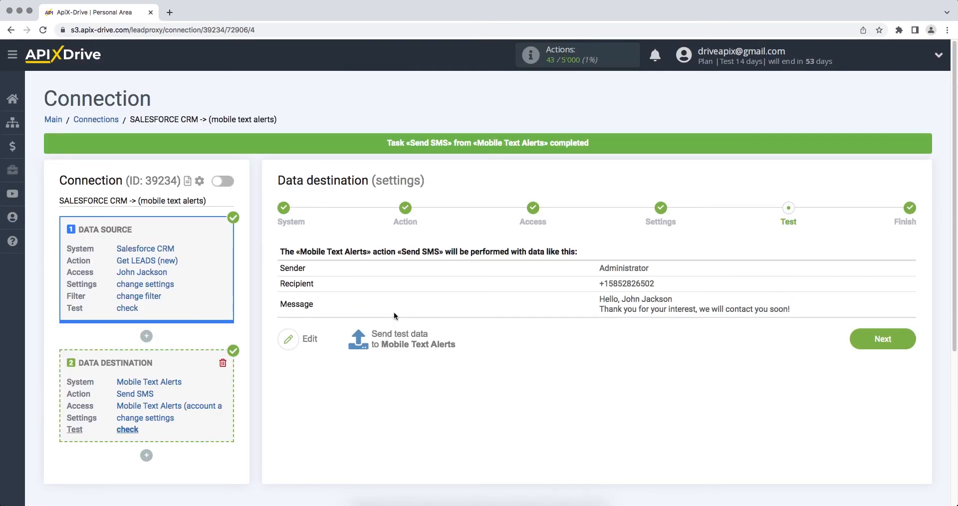
pyautogui.press('super+Tab')
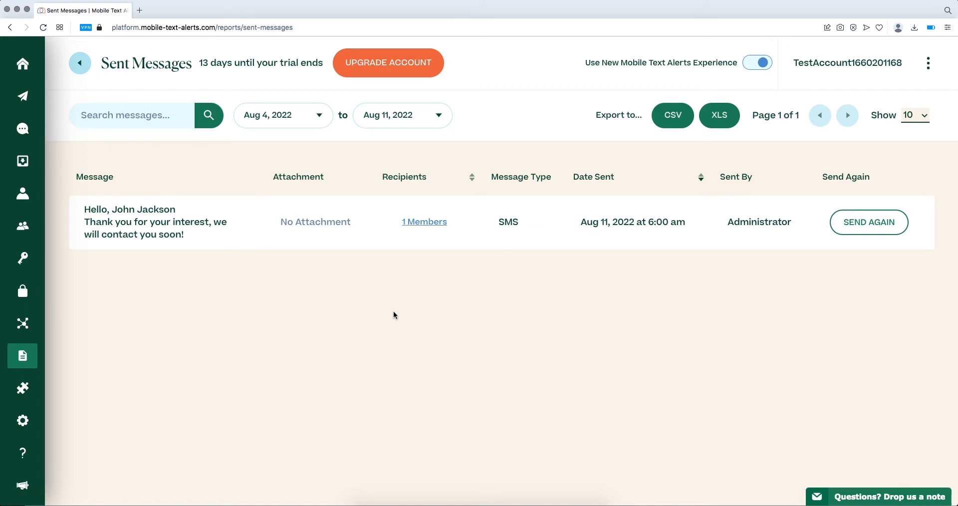
pyautogui.press('super+Tab')
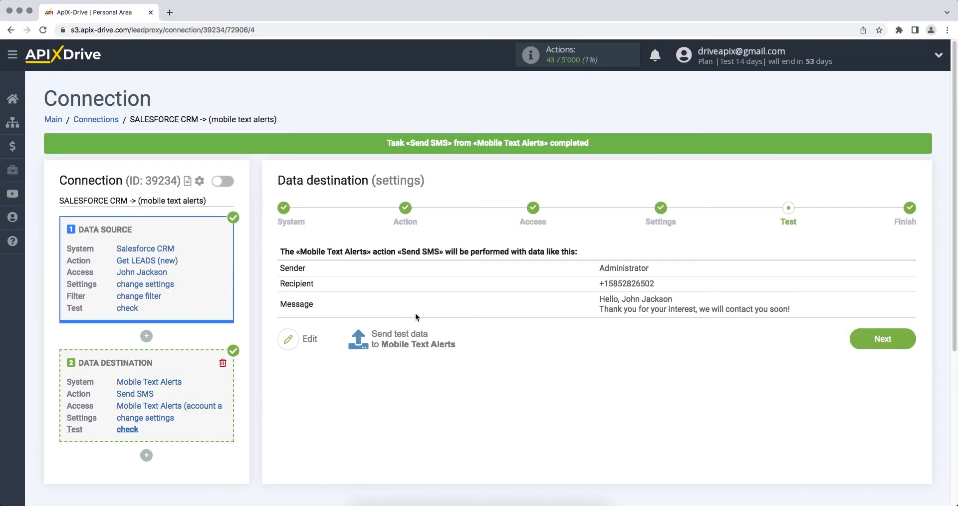
# - Complete the test step and enable auto-update for the Salesforce-to-Mobile Text Alerts connection
pyautogui.click(866, 349)
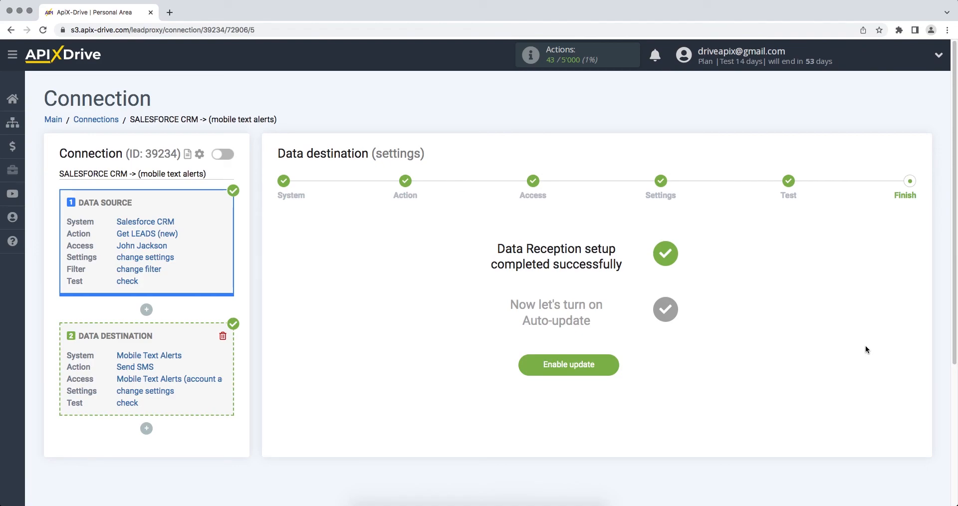
pyautogui.click(573, 369)
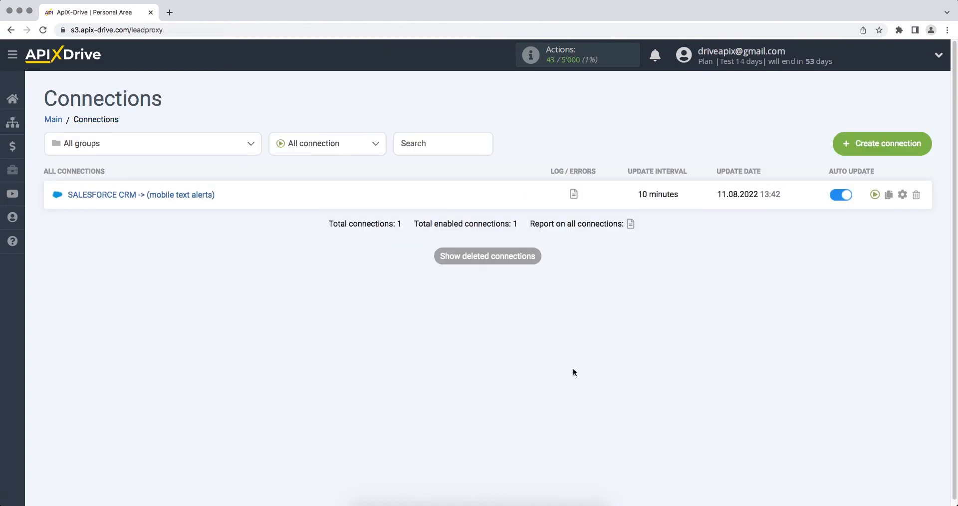
# - Change the connection's update interval from 10 to 5 minutes and save
pyautogui.click(901, 196)
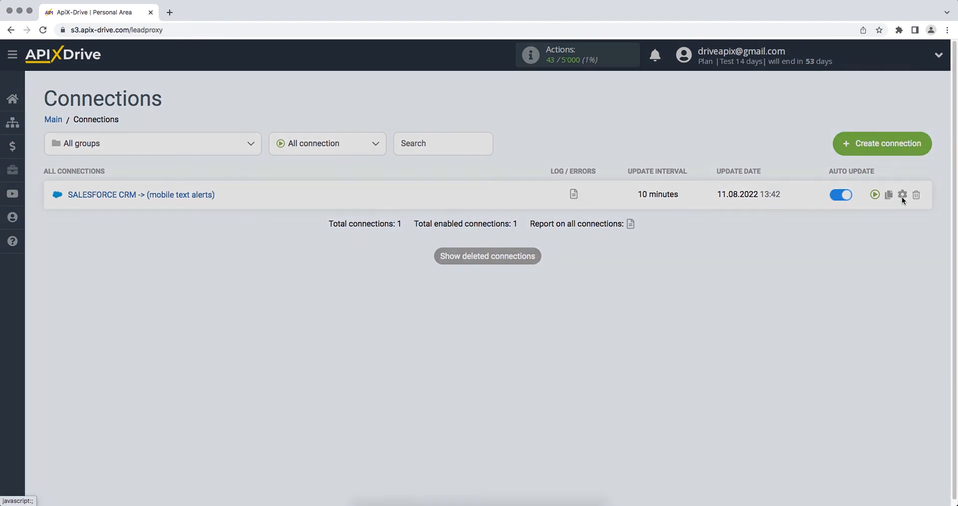
pyautogui.click(586, 285)
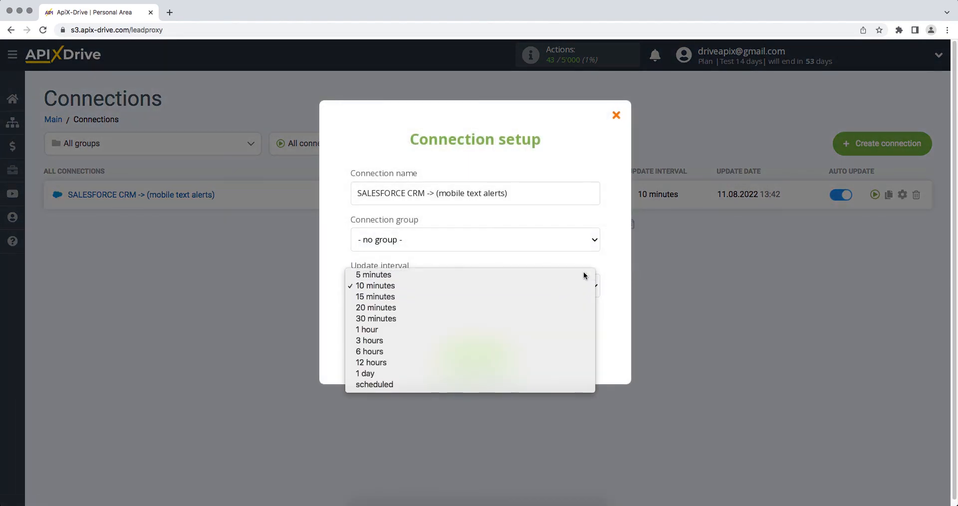
pyautogui.click(583, 272)
pyautogui.click(464, 358)
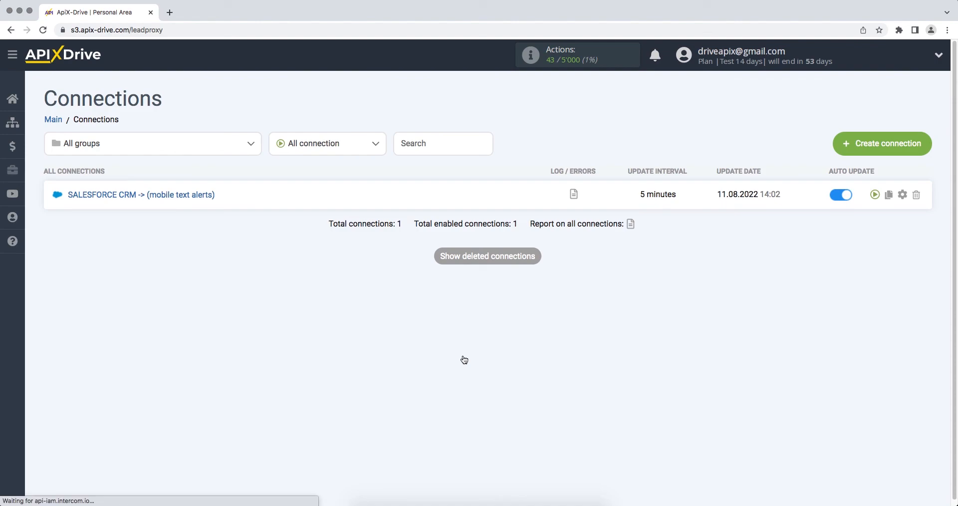